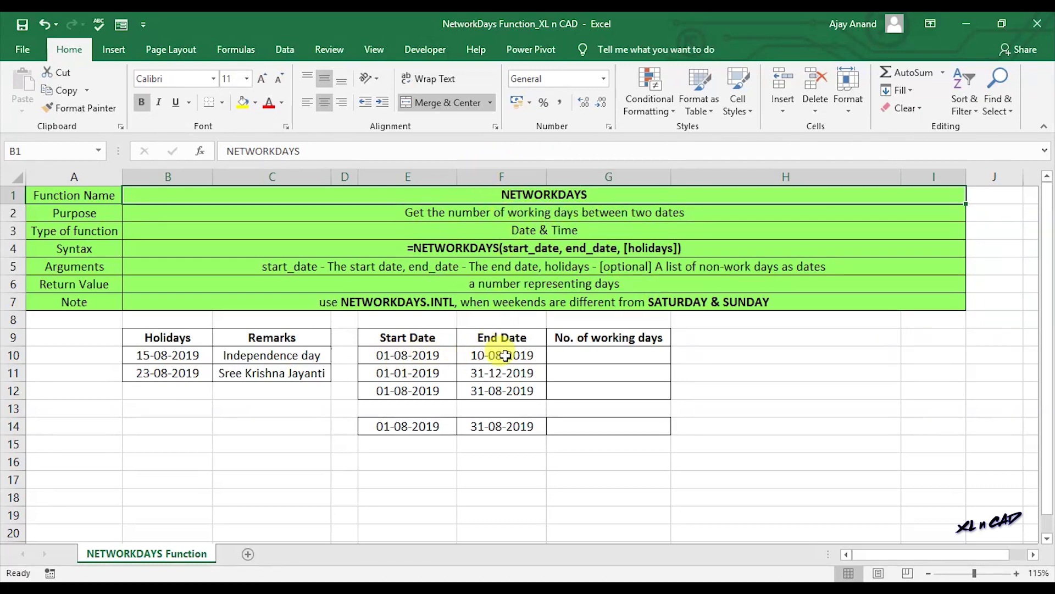
# Calculate the working days between the first start and end dates in G10 with =NETWORKDAYS(E10,F10).
pyautogui.click(389, 356)
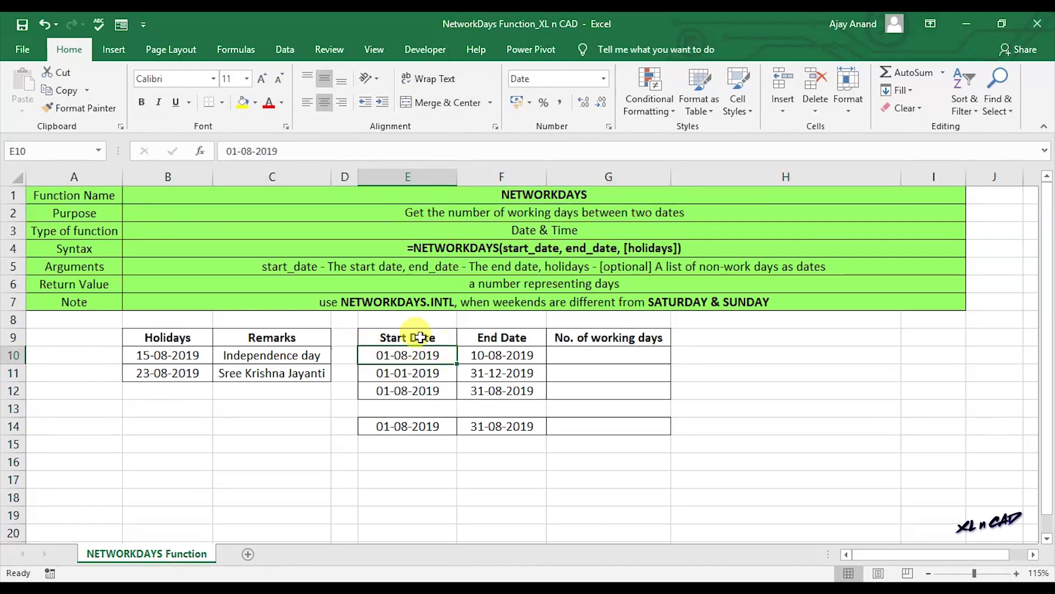
pyautogui.click(469, 355)
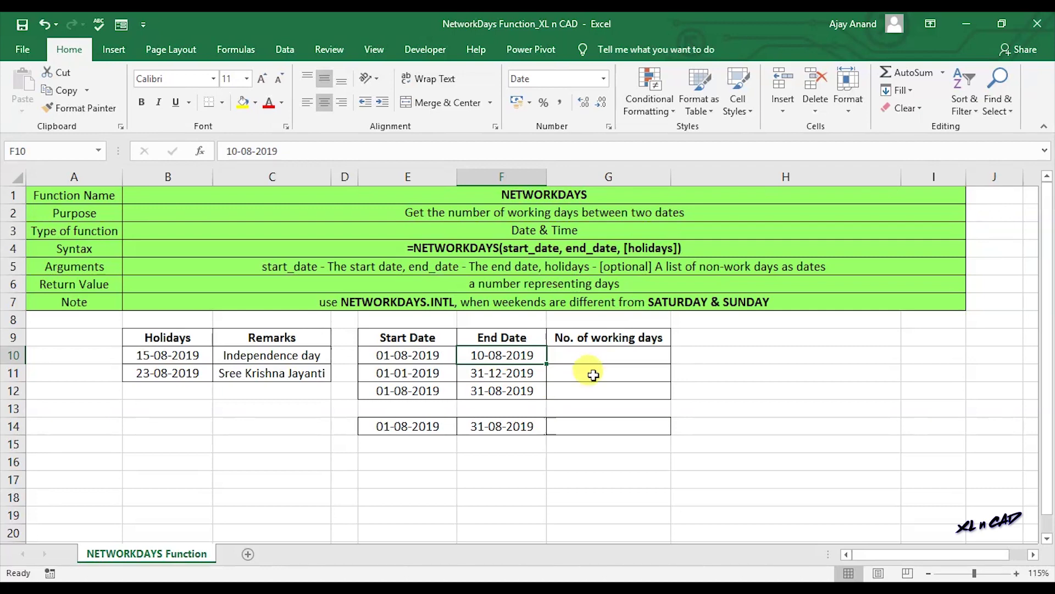
pyautogui.click(595, 354)
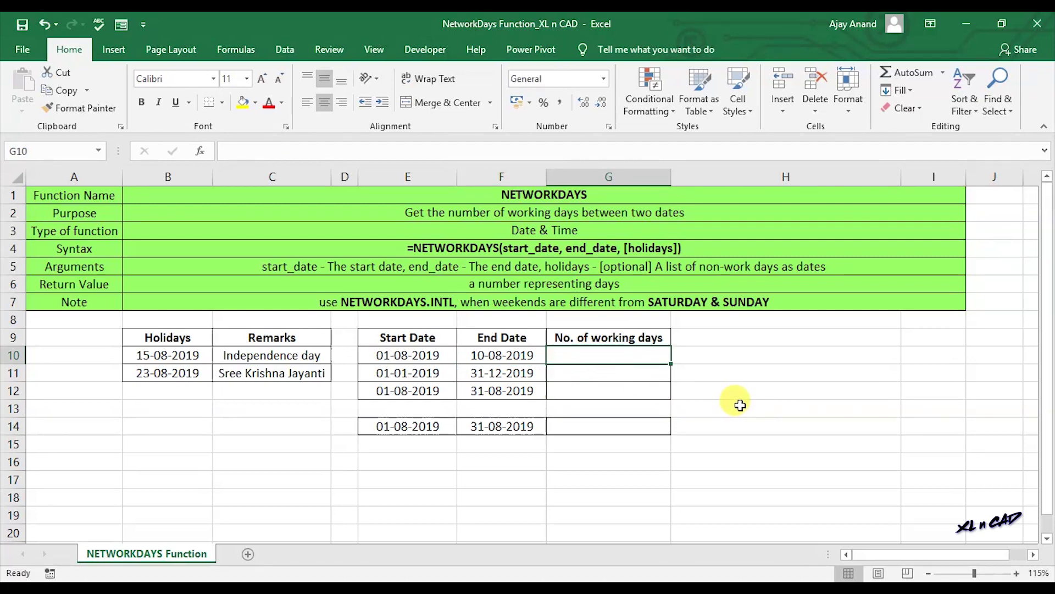
pyautogui.write('=NE')
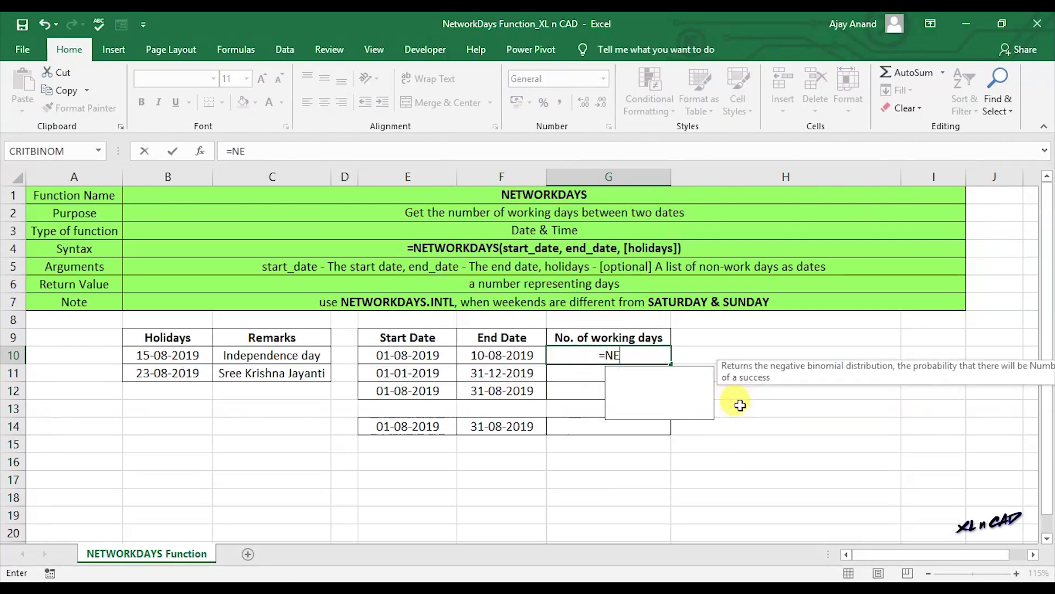
pyautogui.write('TWORKDAYS(')
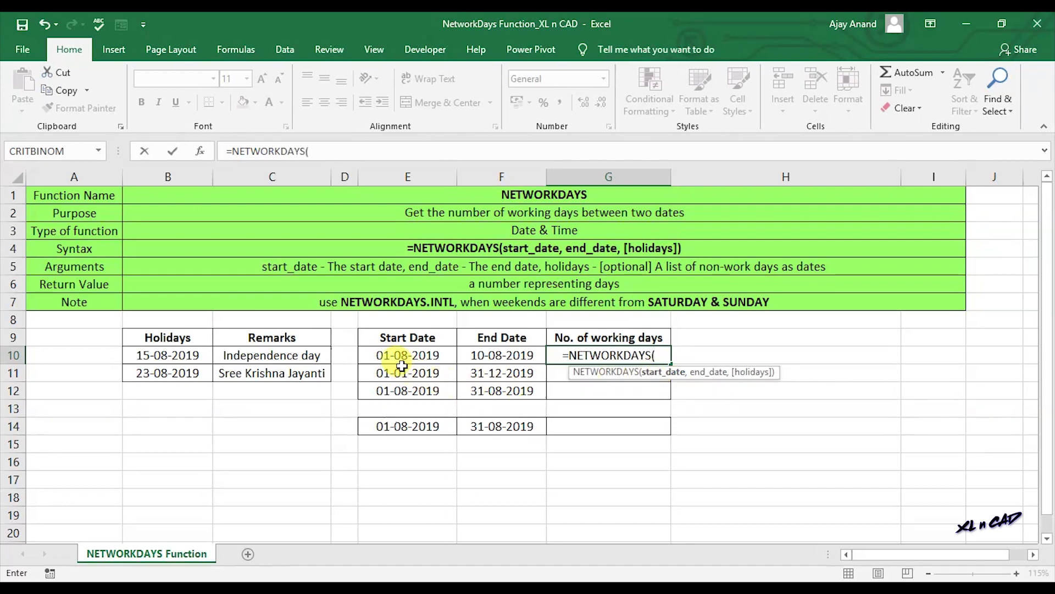
pyautogui.click(443, 356)
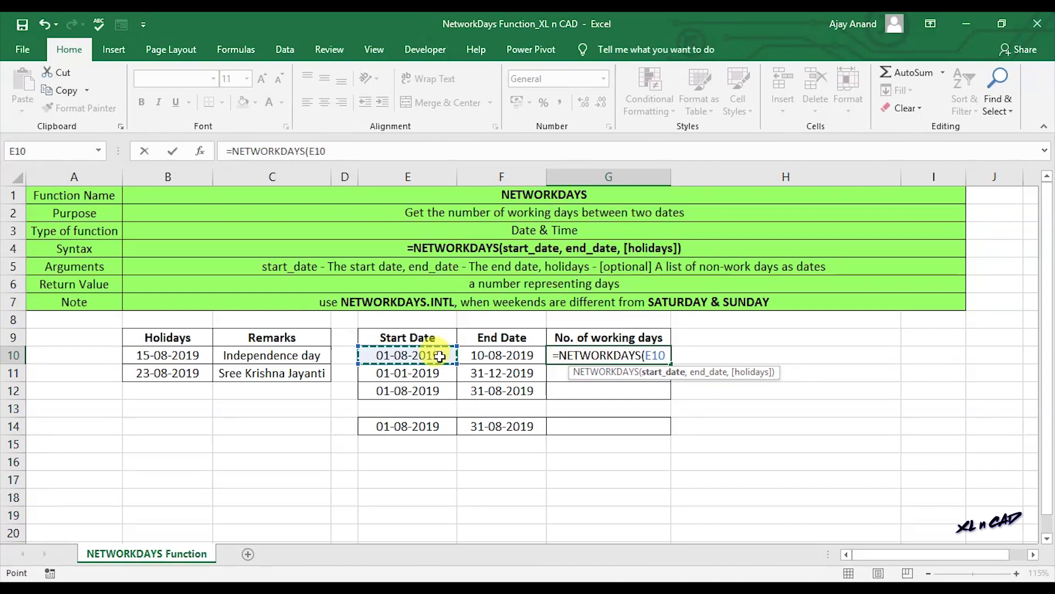
pyautogui.write(',')
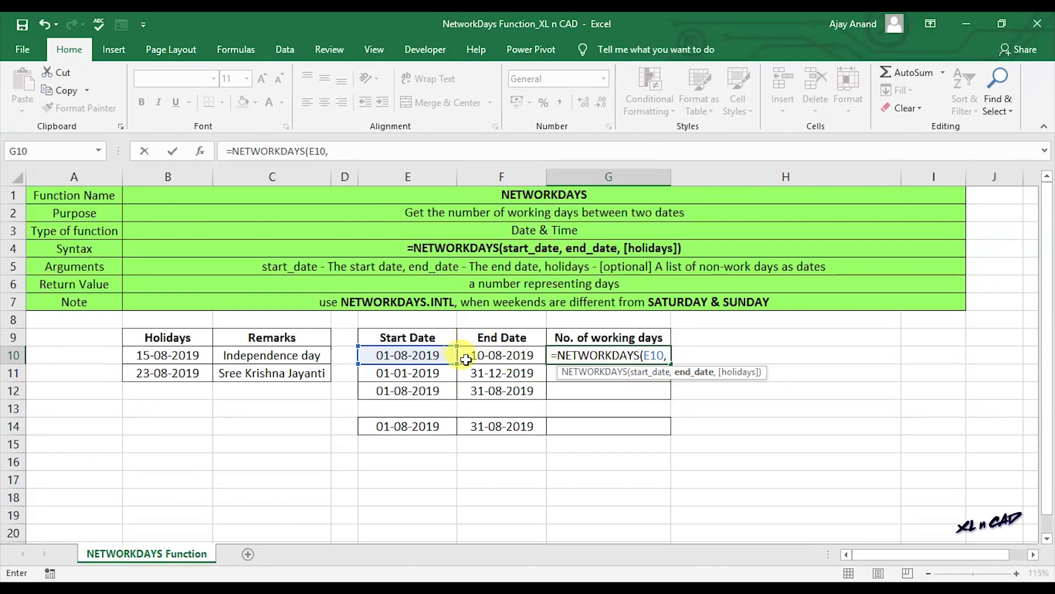
pyautogui.click(530, 355)
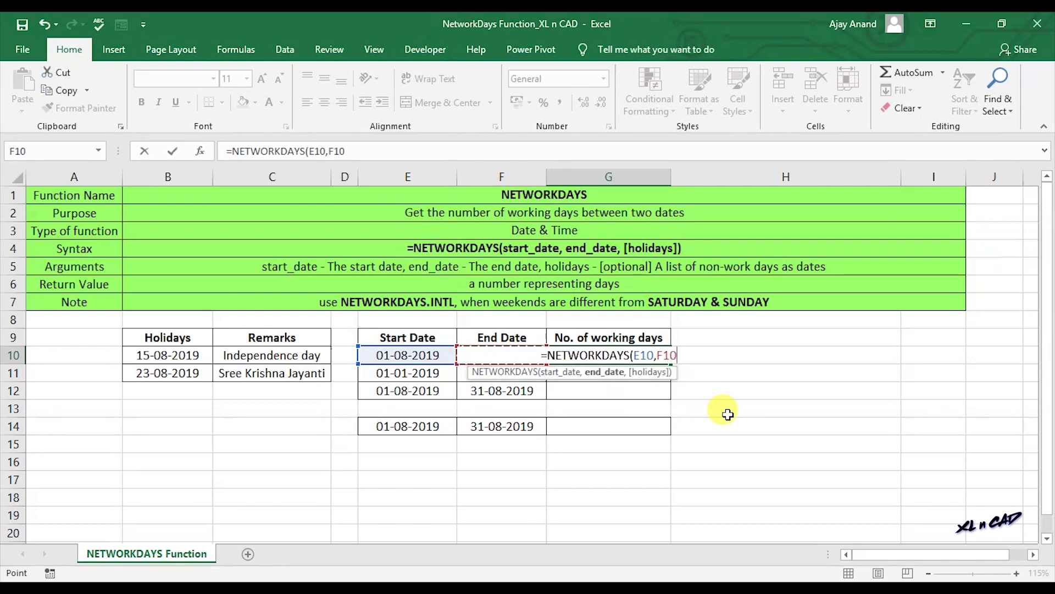
pyautogui.press('Return')
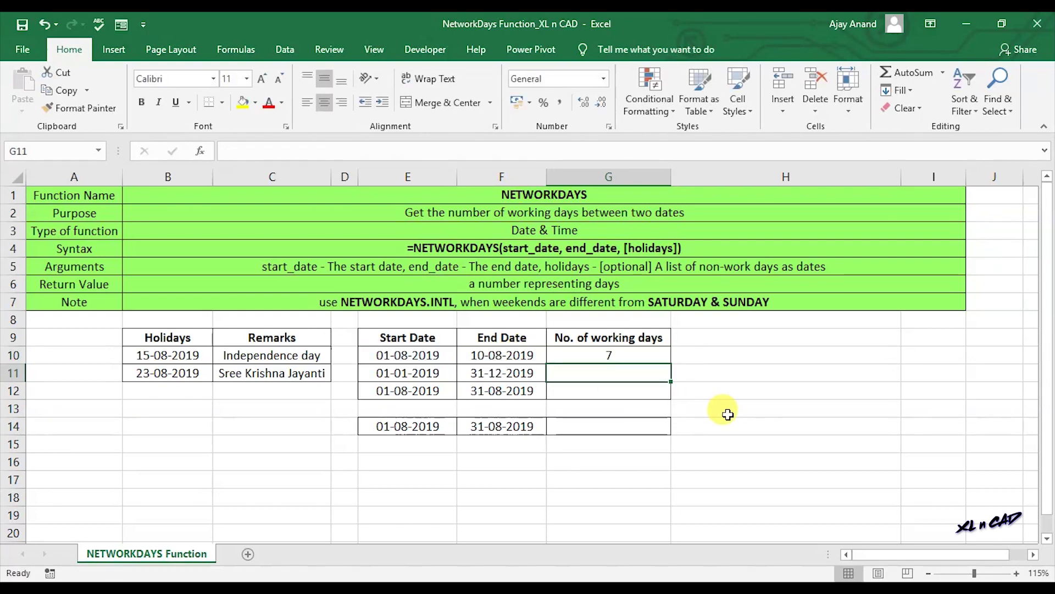
# Check the G10 working-day count against the August 2019 system calendar, and close the calendar.
pyautogui.click(618, 356)
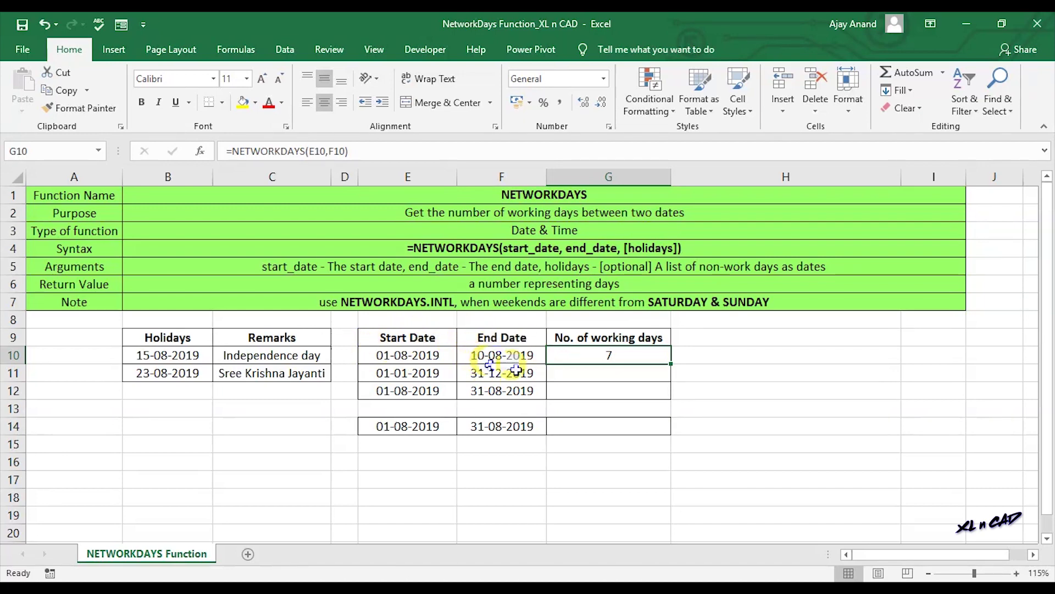
pyautogui.click(1005, 584)
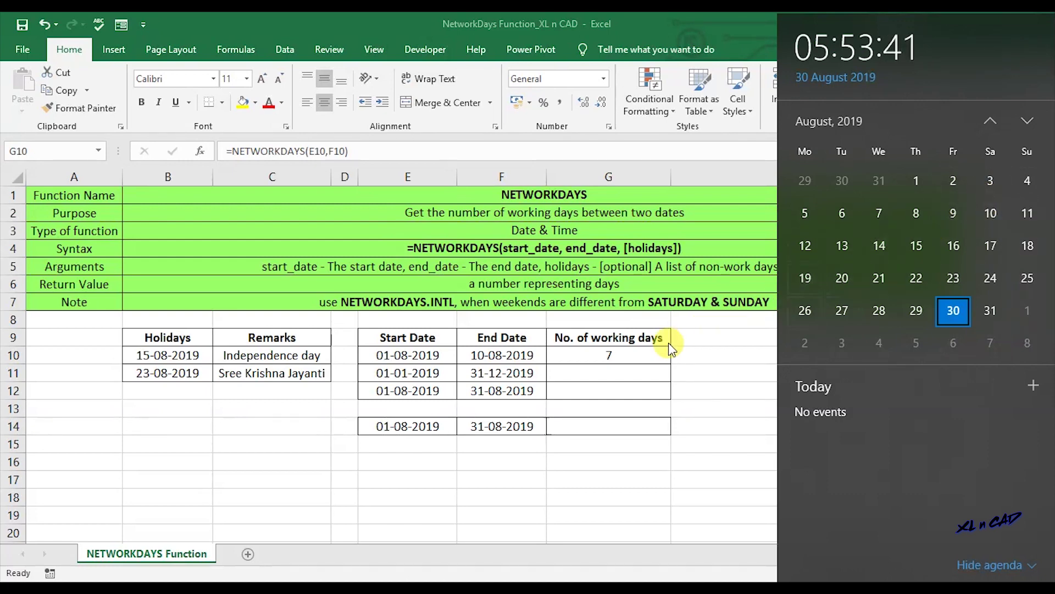
pyautogui.click(601, 373)
# Calculate the working days for the full-year date range in G11 with =NETWORKDAYS(E11,F11).
pyautogui.click(597, 375)
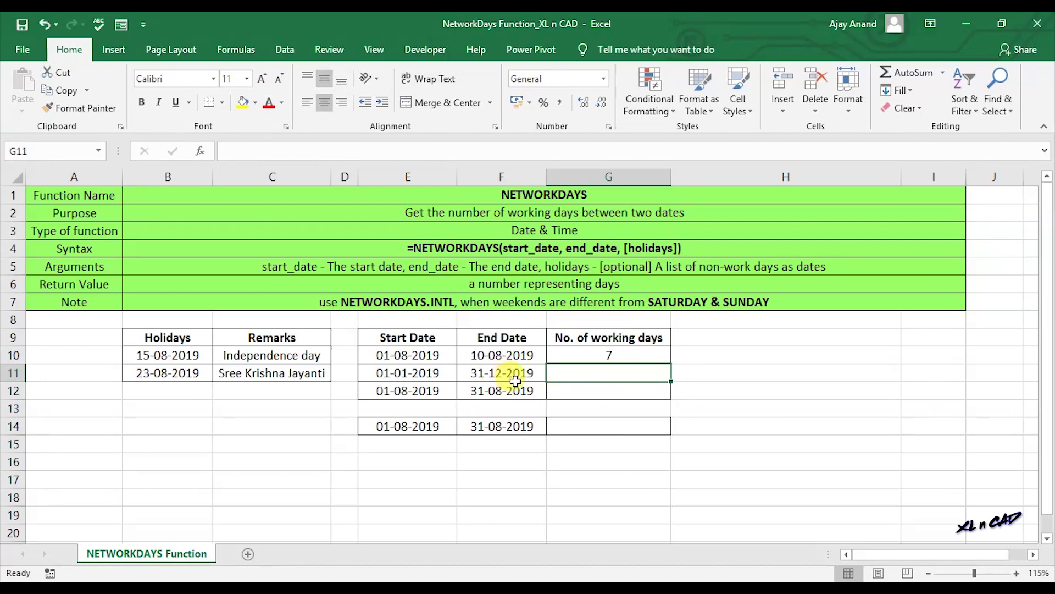
pyautogui.click(397, 378)
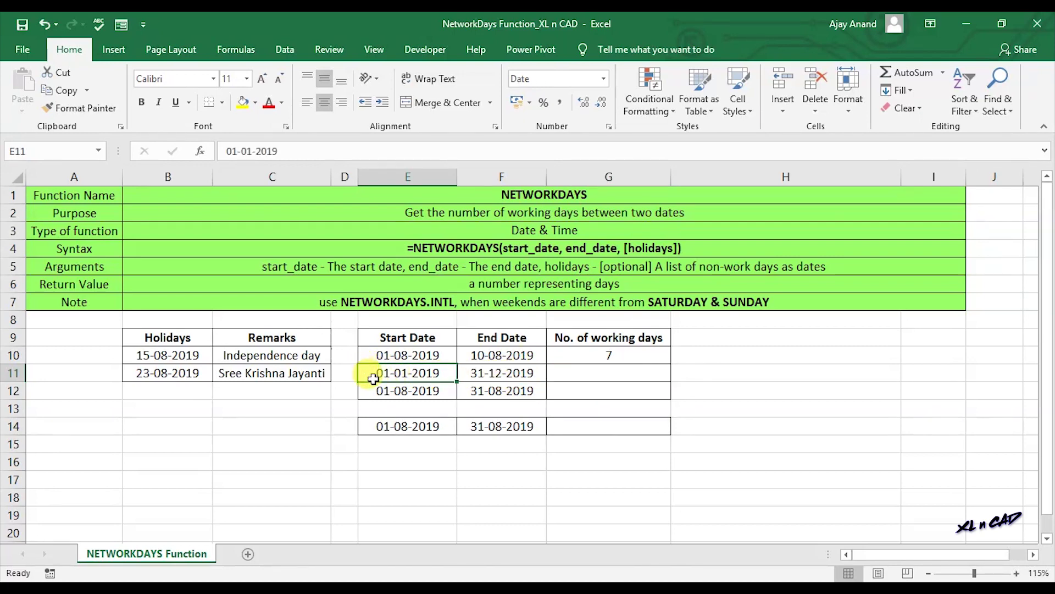
pyautogui.click(464, 373)
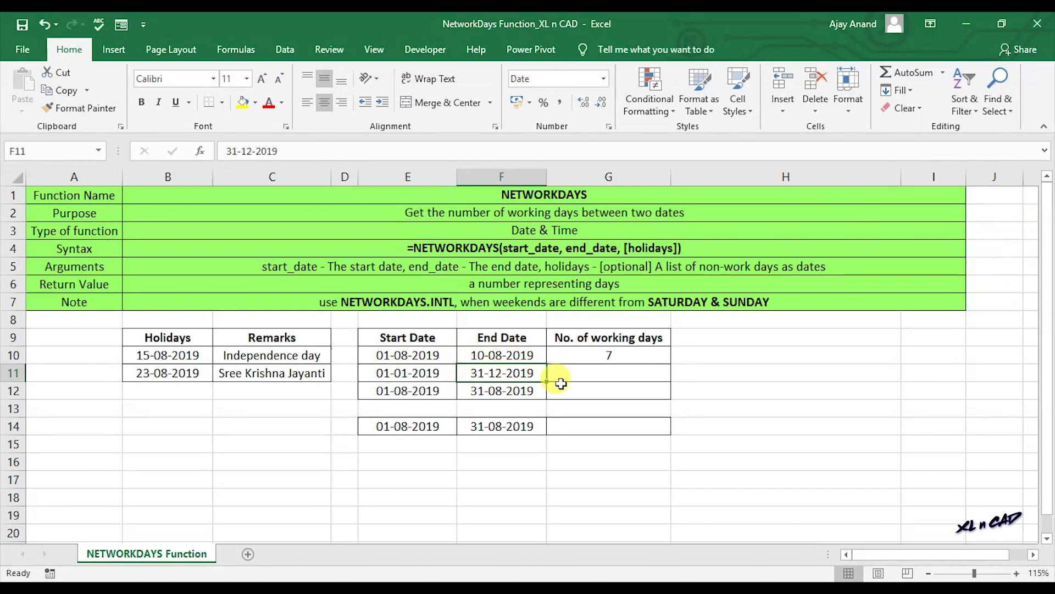
pyautogui.click(604, 373)
pyautogui.write('=')
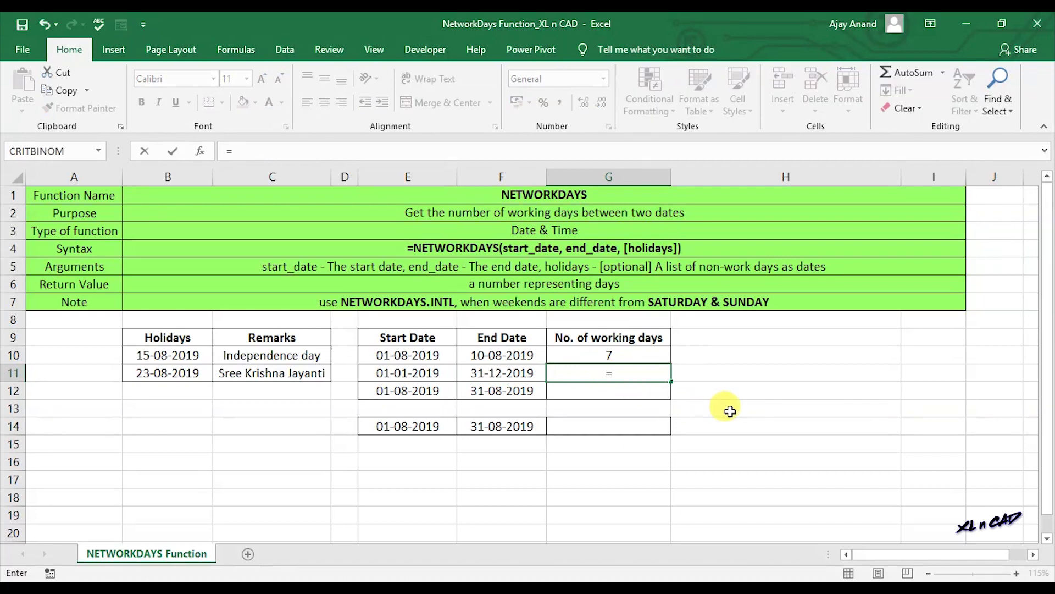
pyautogui.write('NETWO')
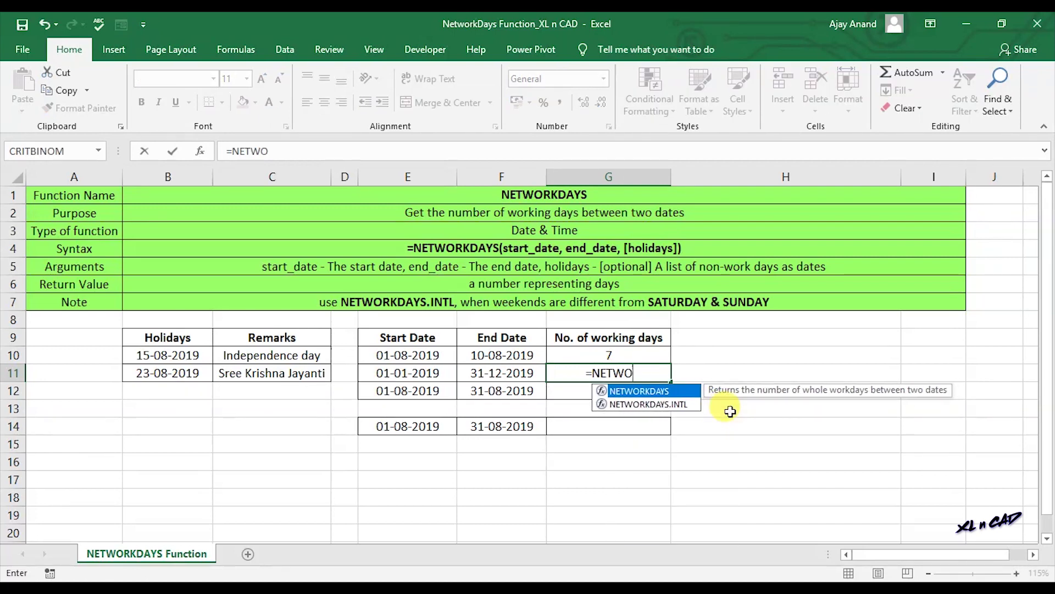
pyautogui.write('RKDAYS')
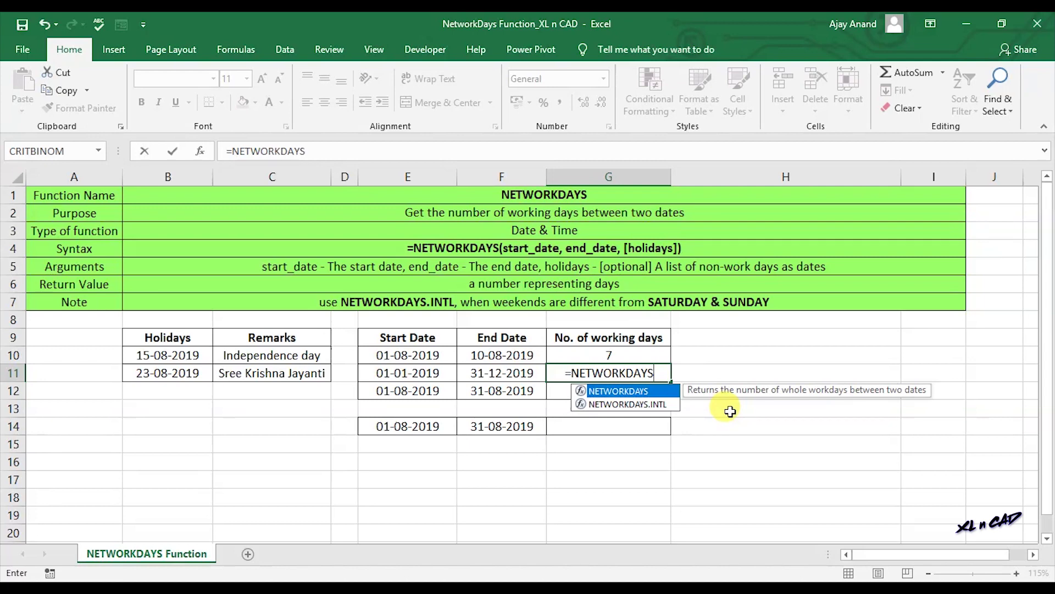
pyautogui.write('(')
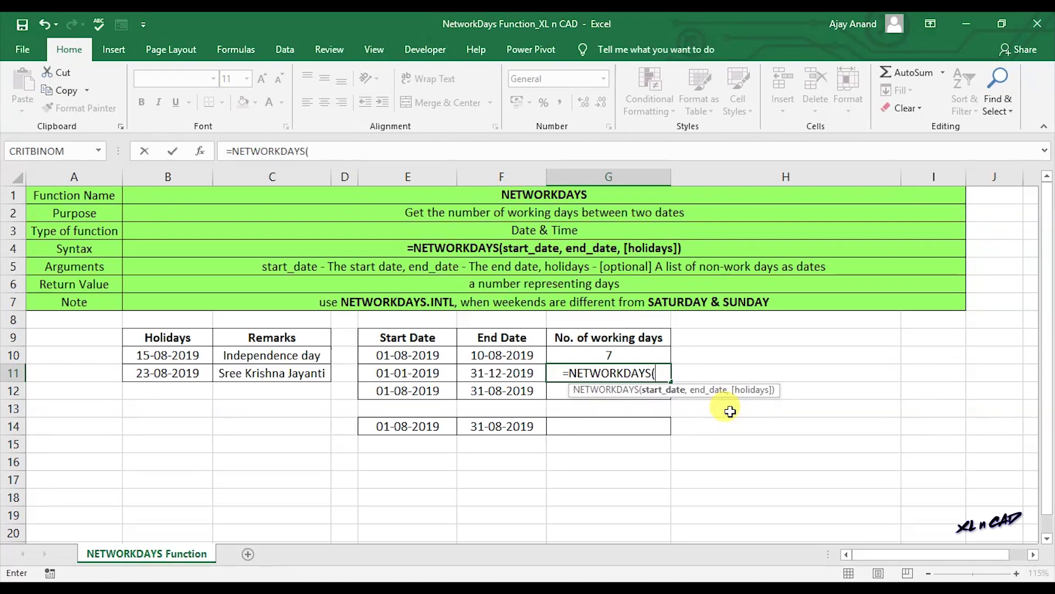
pyautogui.click(374, 372)
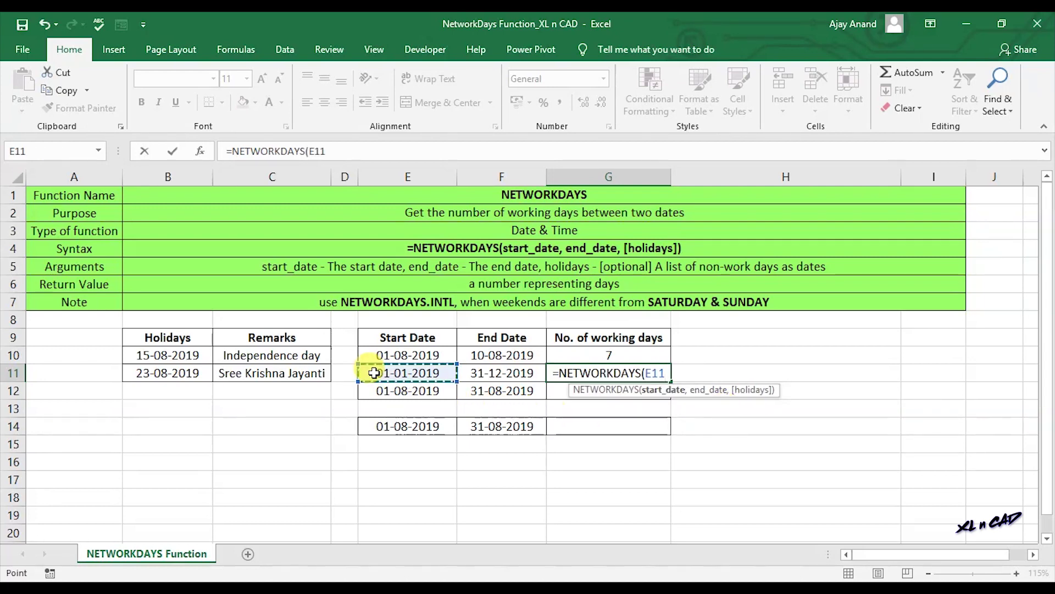
pyautogui.write(',')
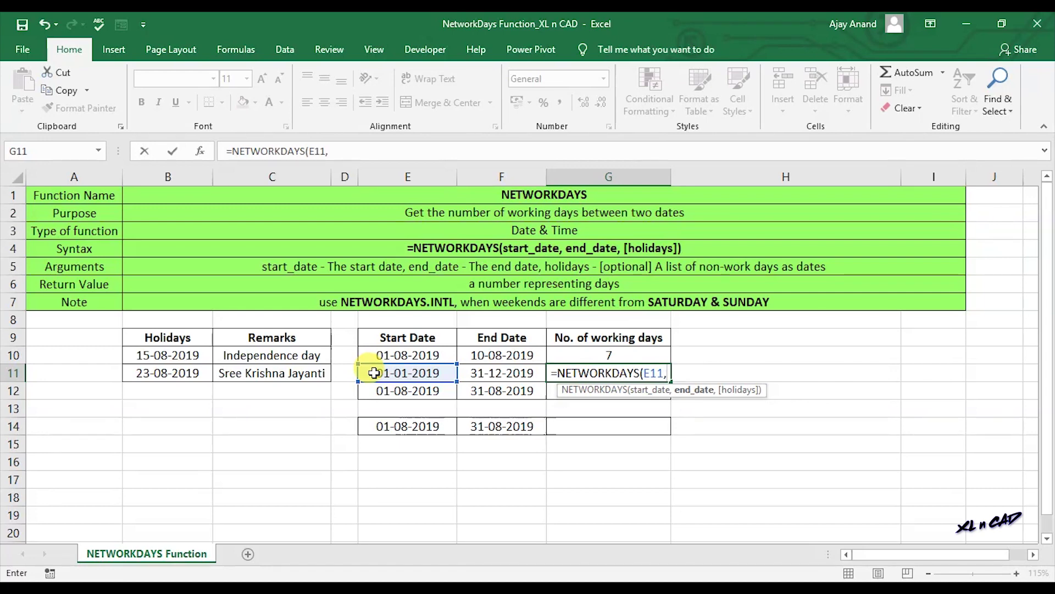
pyautogui.click(533, 373)
pyautogui.write(')')
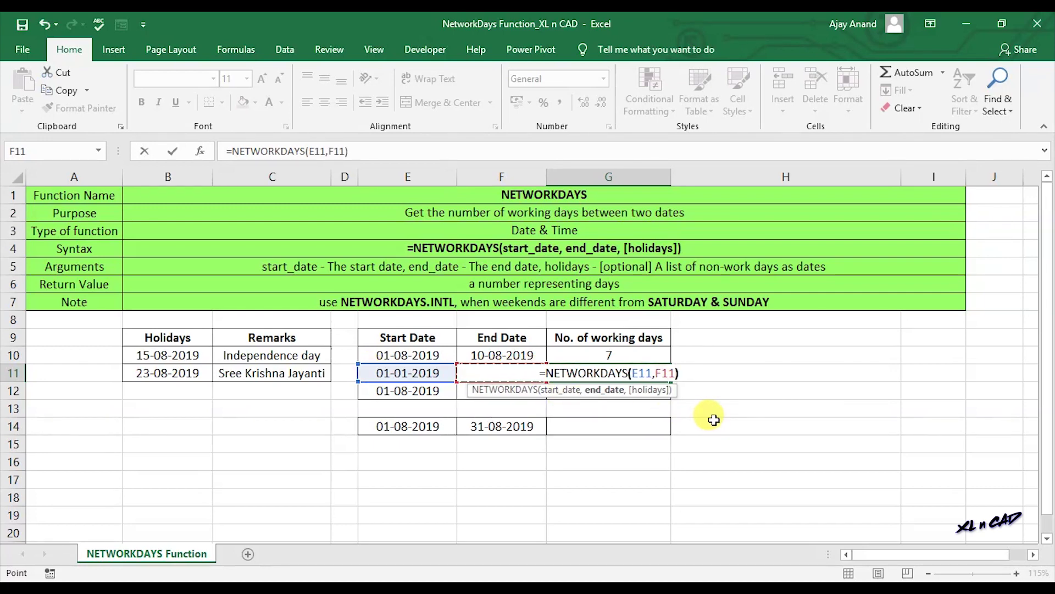
pyautogui.press('Return')
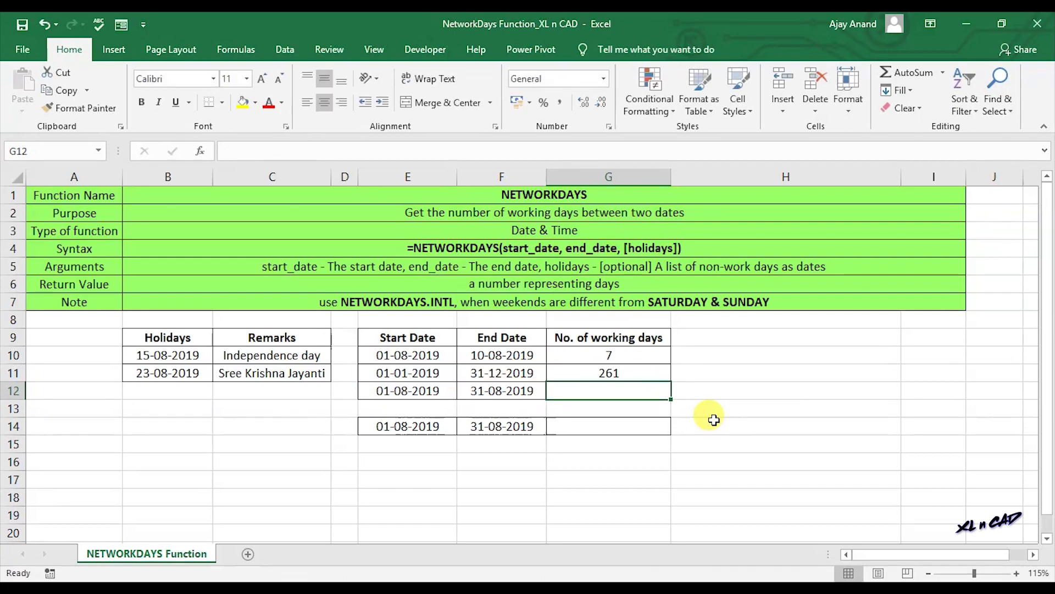
pyautogui.click(632, 374)
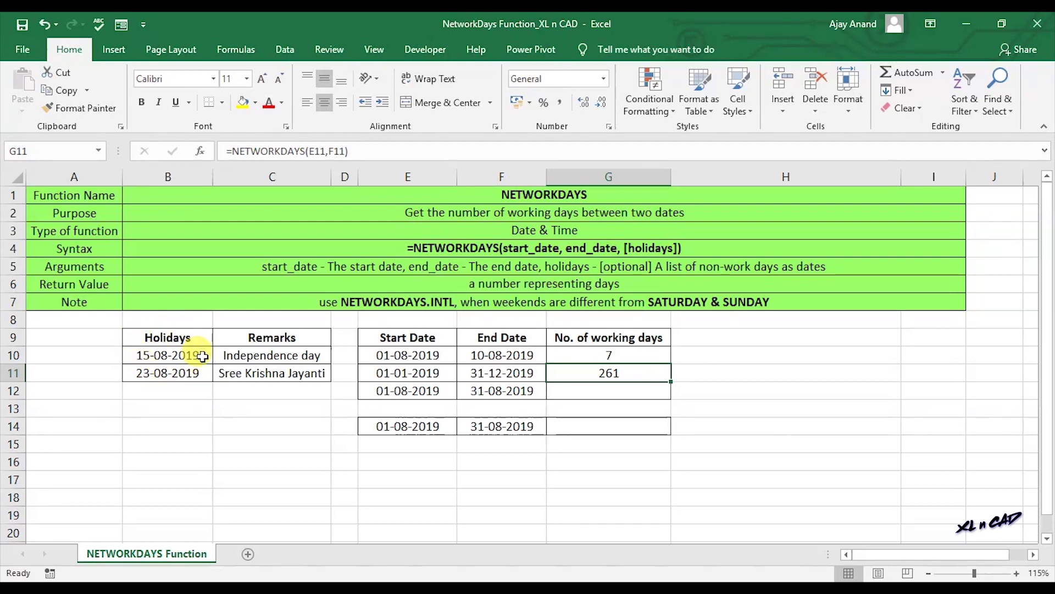
# Calculate the August working days excluding the listed holidays in G12 with =NETWORKDAYS(E12,F12,B10:B11).
pyautogui.click(611, 391)
pyautogui.write('=NETW')
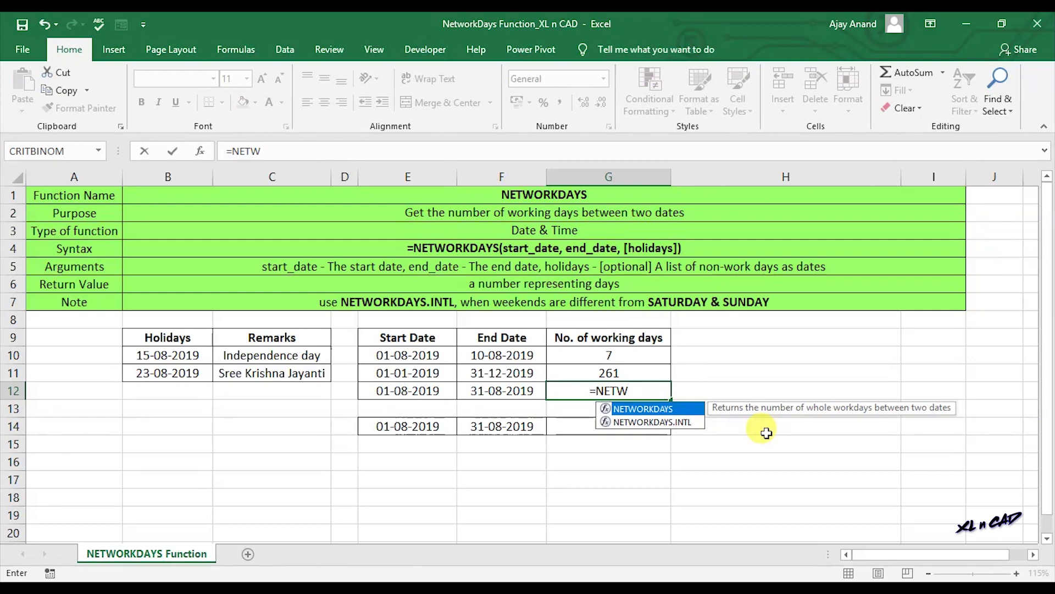
pyautogui.write('ORKDA')
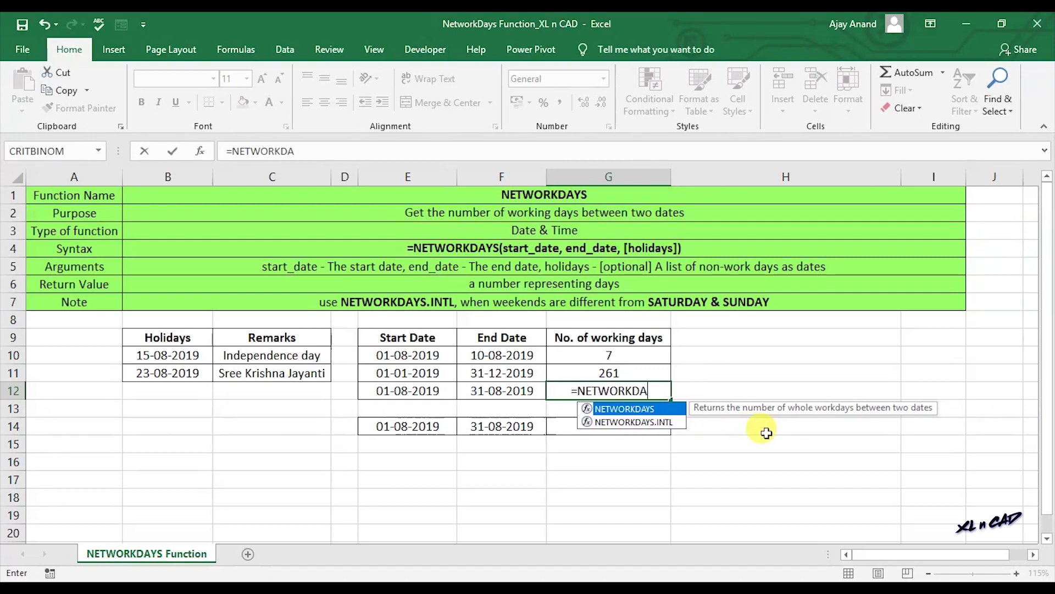
pyautogui.write('YS(')
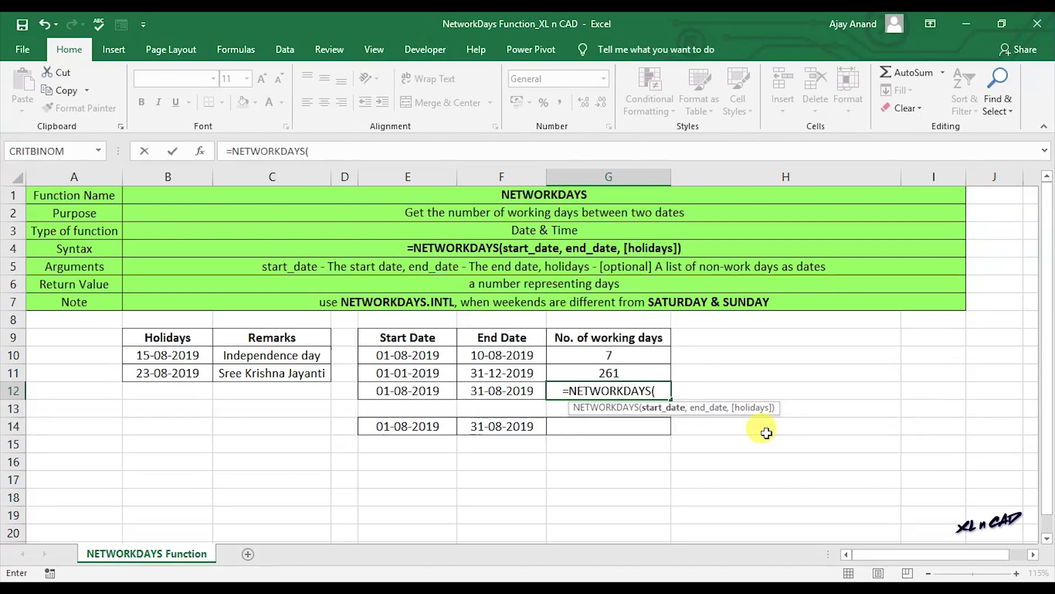
pyautogui.click(446, 393)
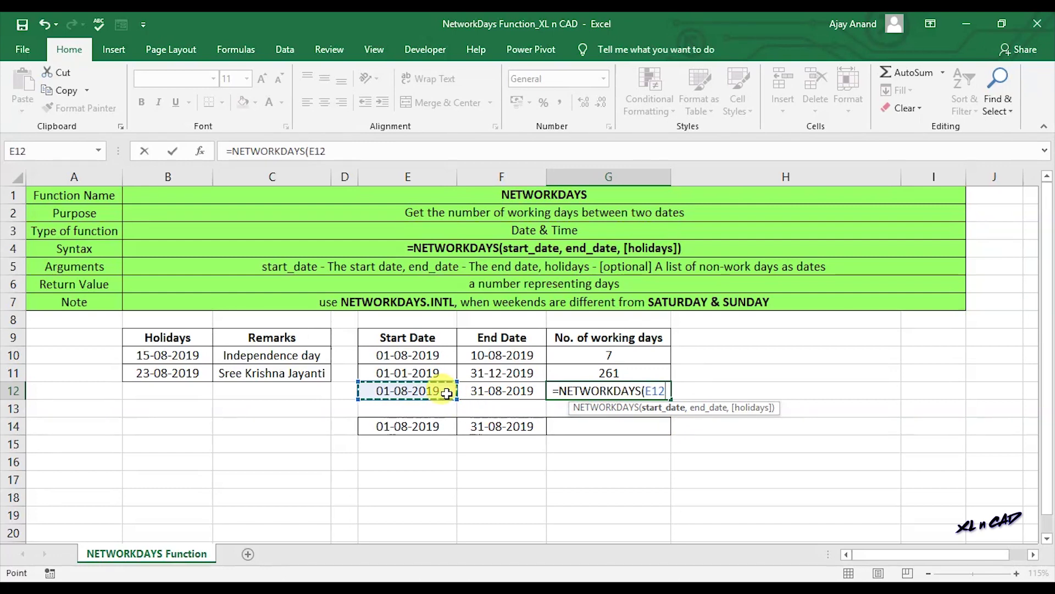
pyautogui.write(',')
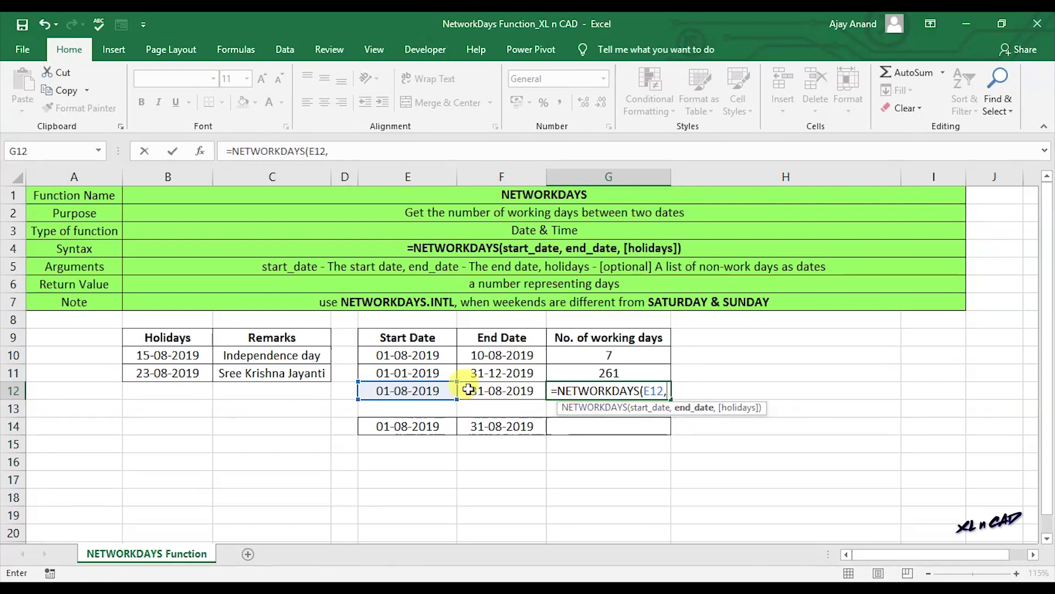
pyautogui.click(467, 389)
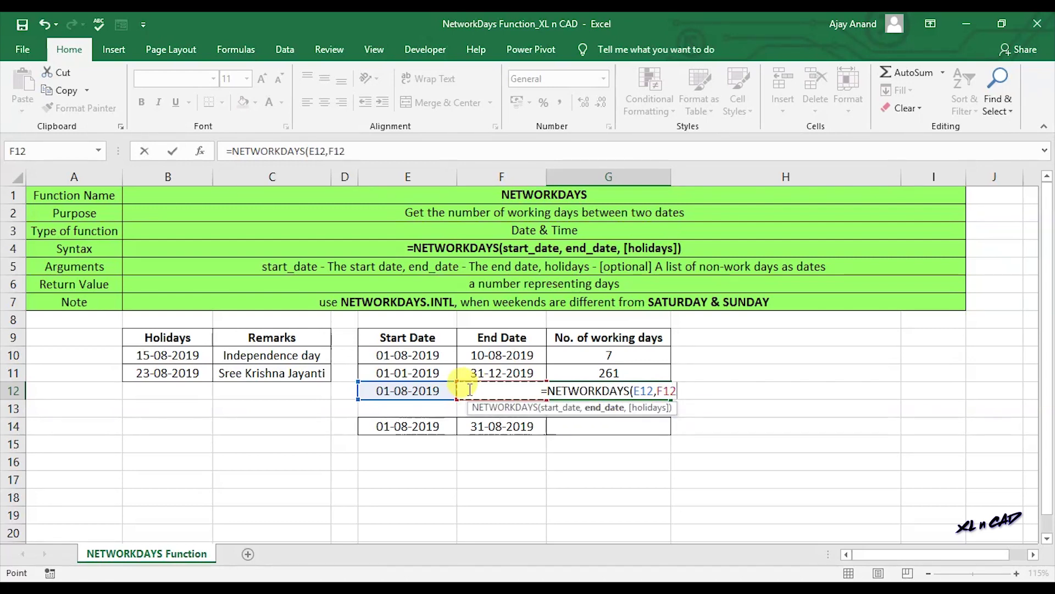
pyautogui.write(',')
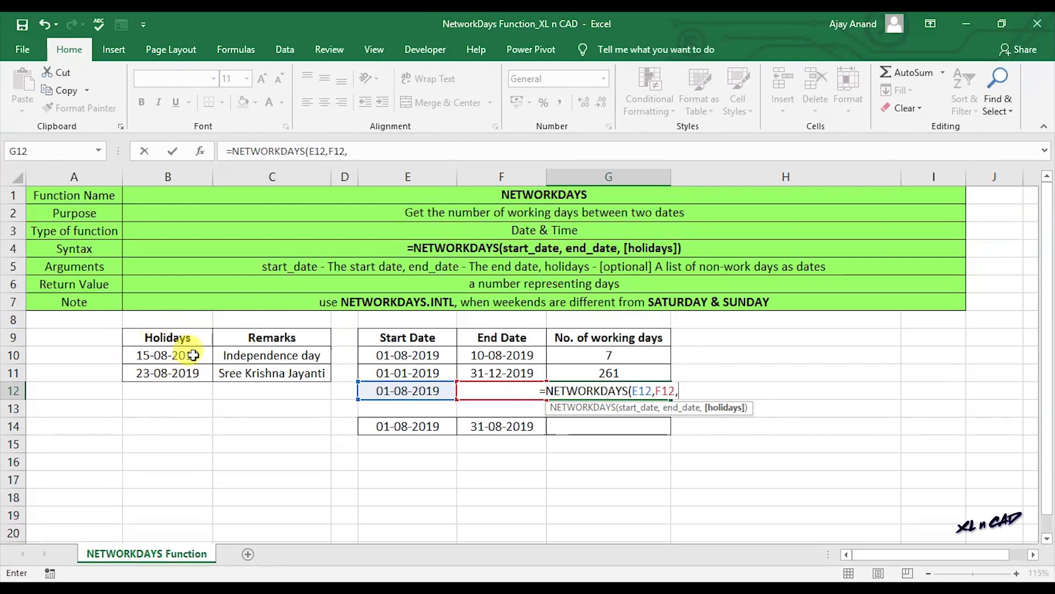
pyautogui.moveTo(193, 355); pyautogui.dragTo(193, 373)
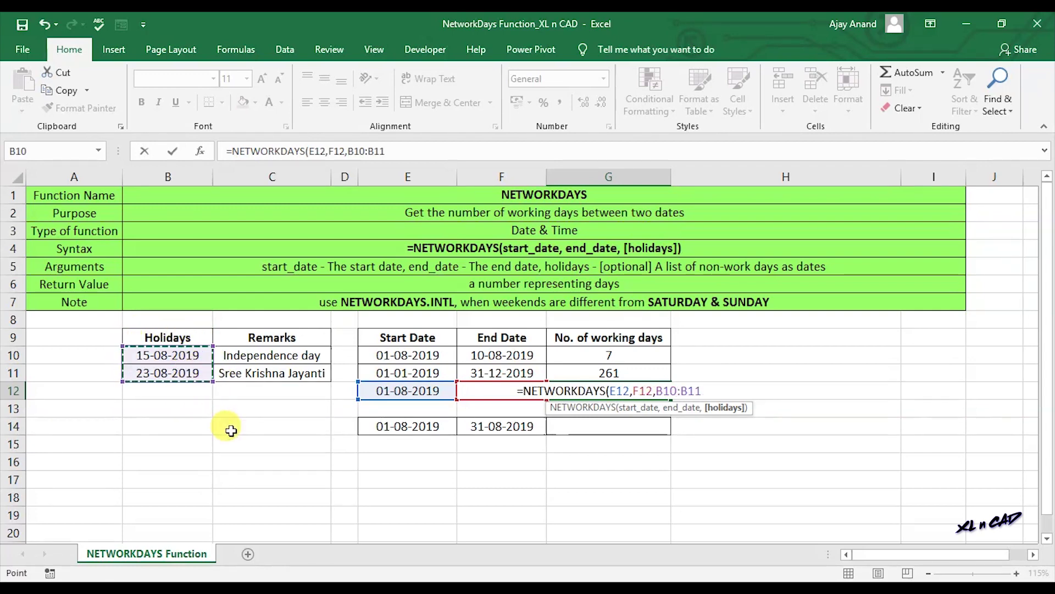
pyautogui.press('Return')
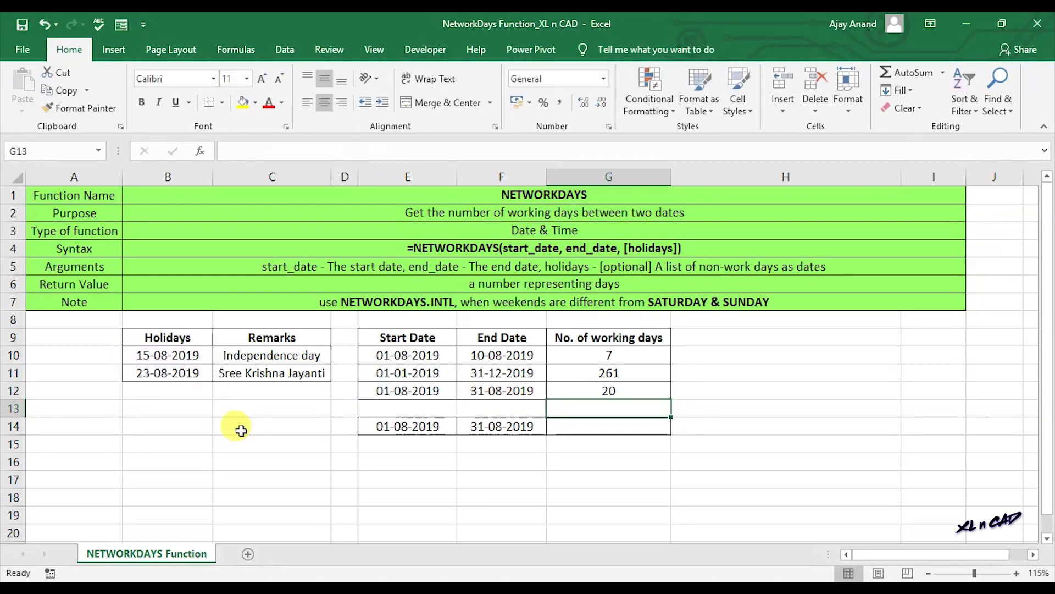
pyautogui.click(566, 388)
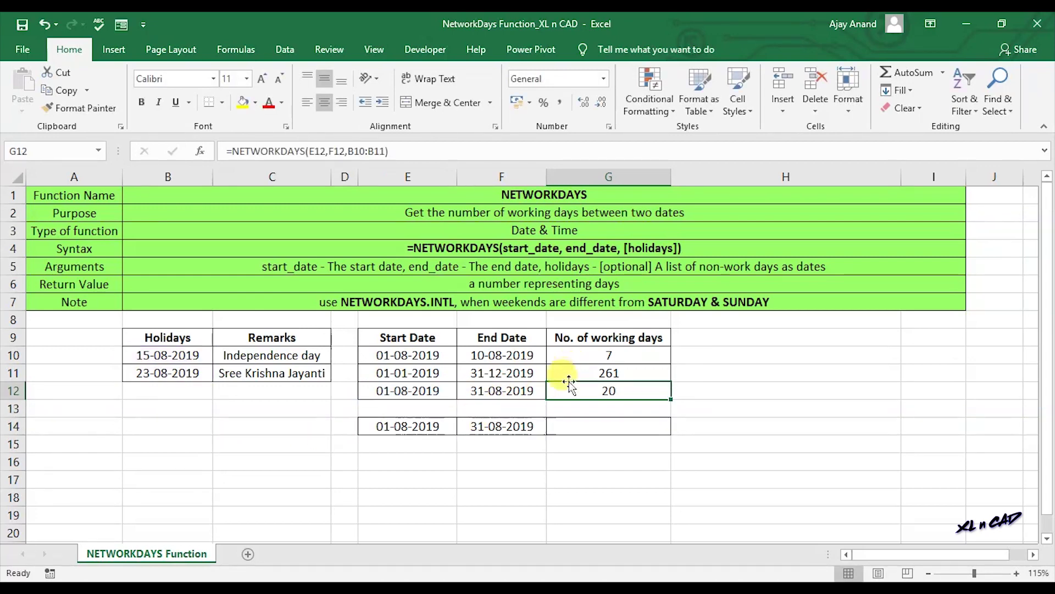
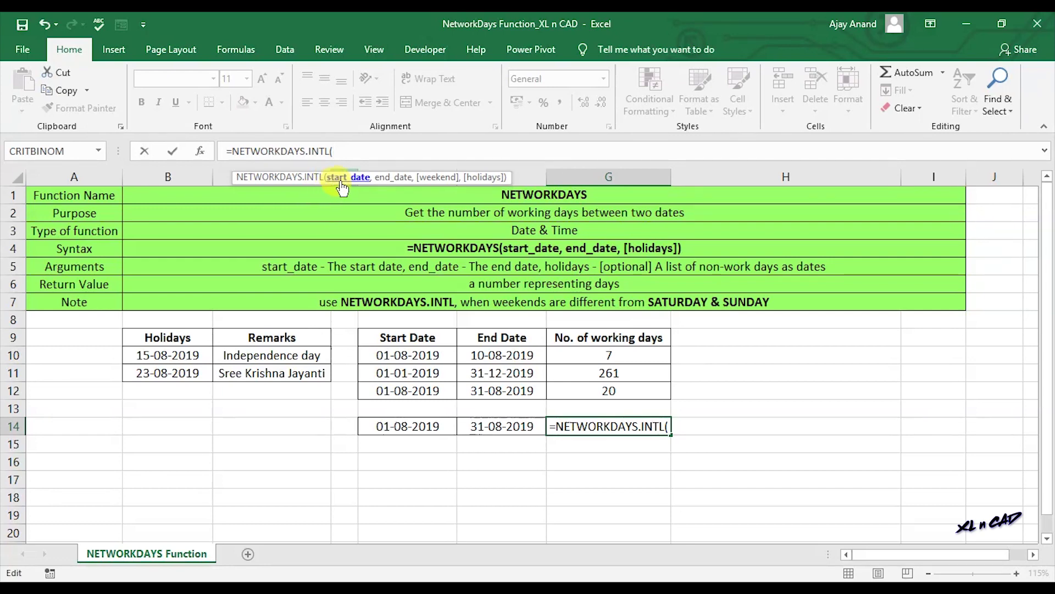
# In the G14 NETWORKDAYS.INTL formula, reference E14 and F14 as start and end dates and choose weekend option 11 - Sunday only.
pyautogui.click(367, 426)
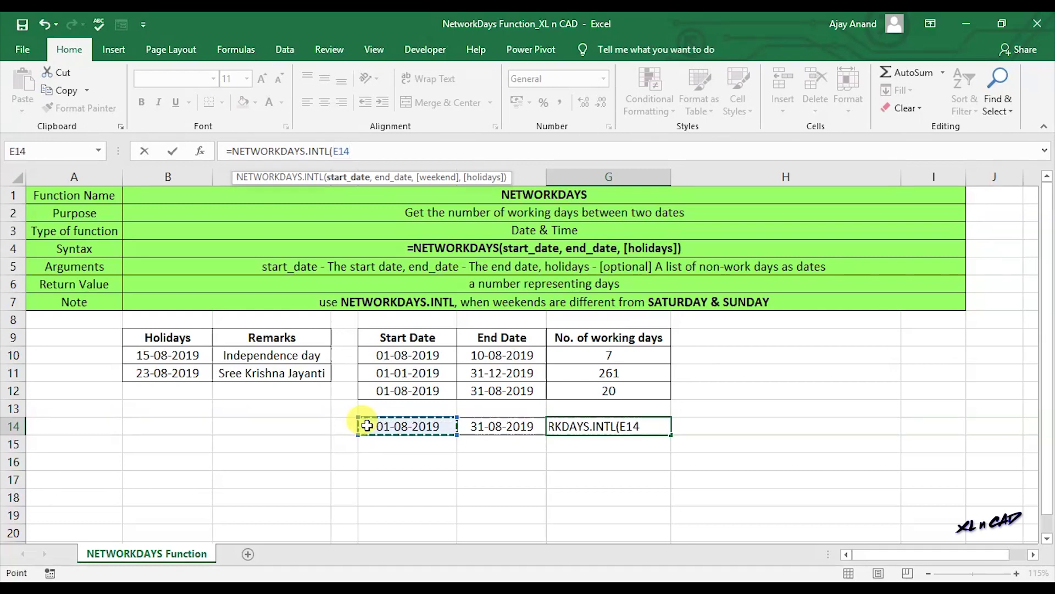
pyautogui.write(',')
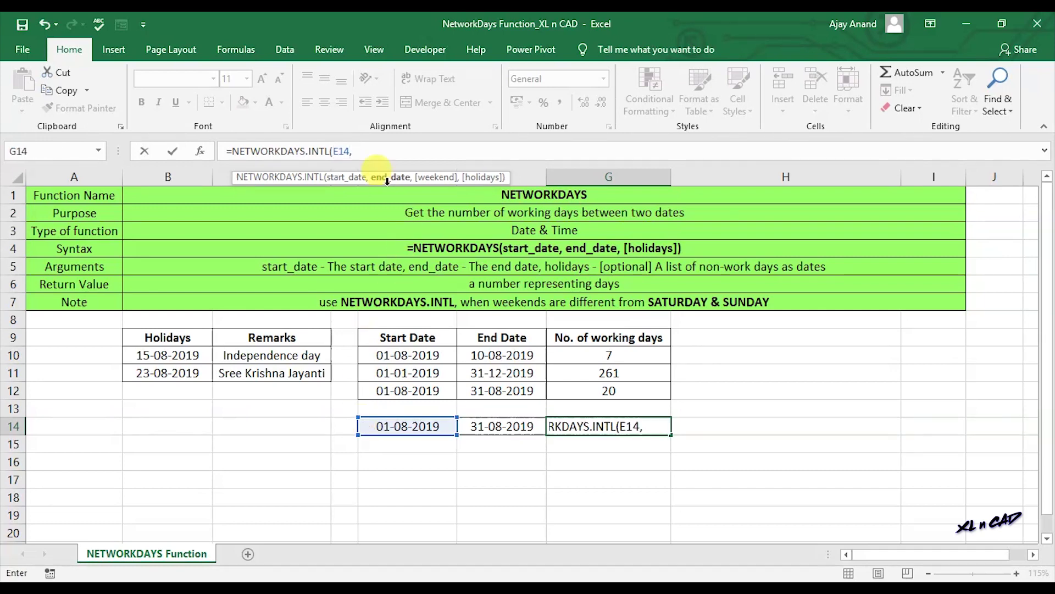
pyautogui.click(468, 430)
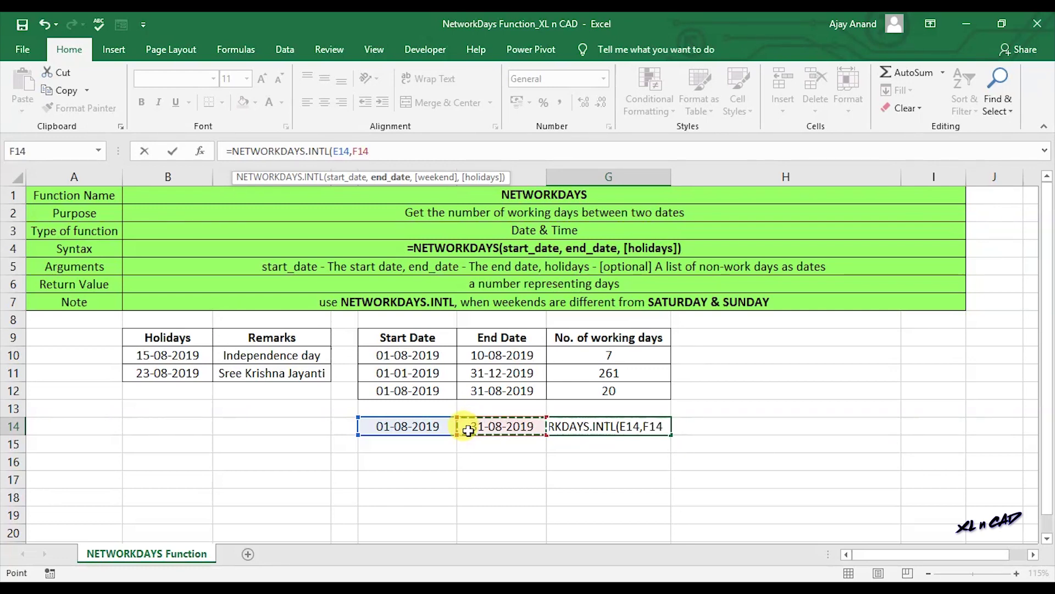
pyautogui.write(',')
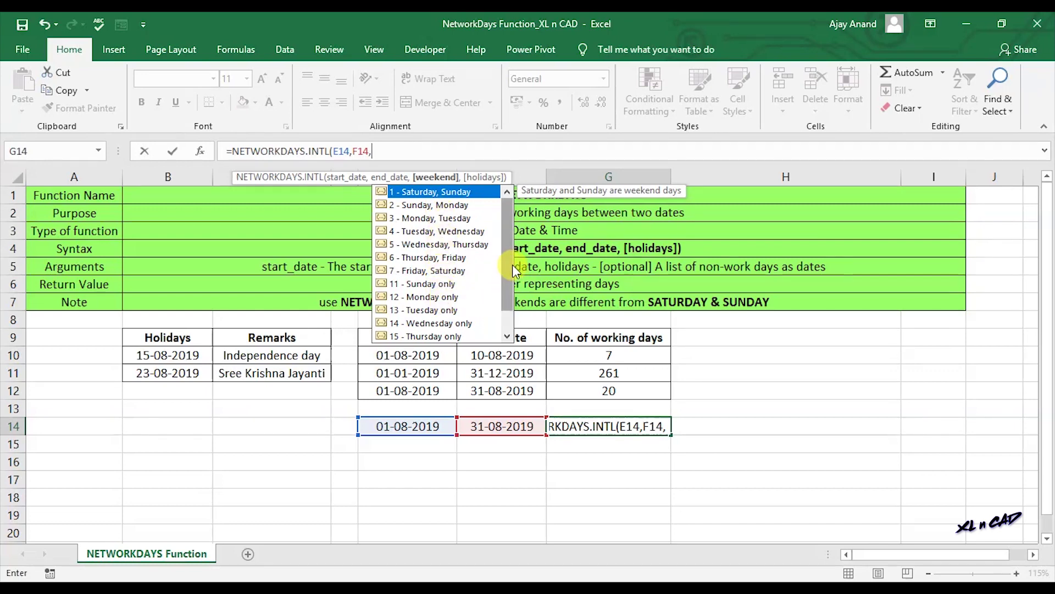
pyautogui.moveTo(509, 259); pyautogui.dragTo(507, 235)
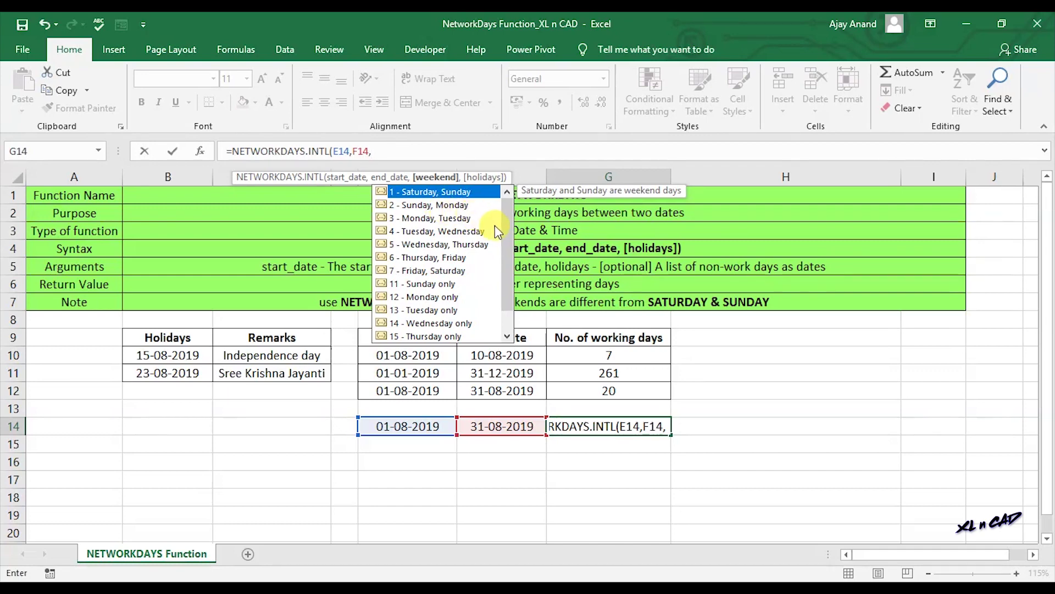
pyautogui.moveTo(505, 226); pyautogui.dragTo(503, 256)
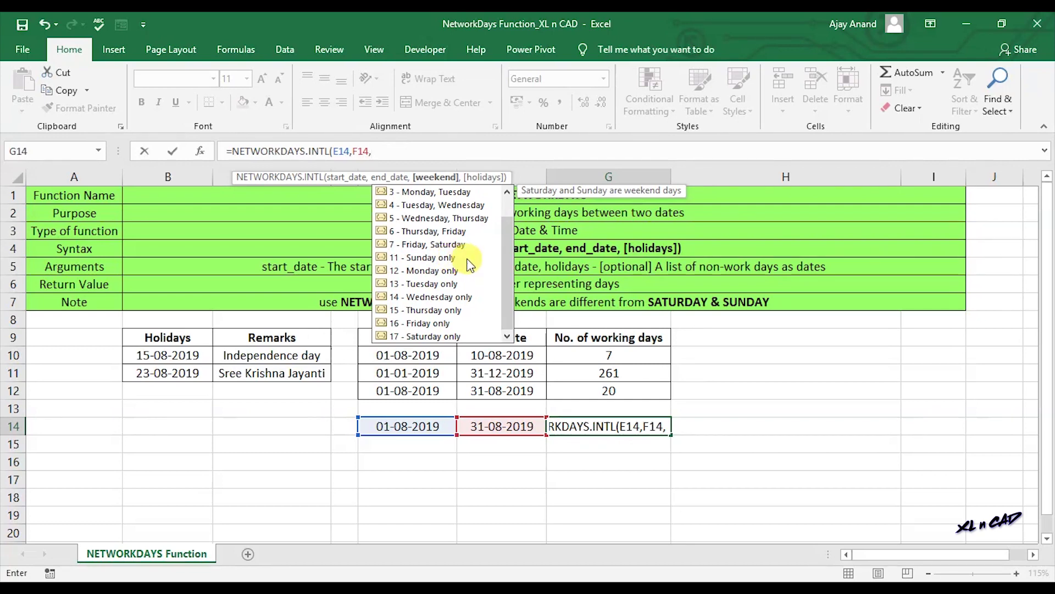
pyautogui.click(440, 258)
pyautogui.doubleClick(467, 258)
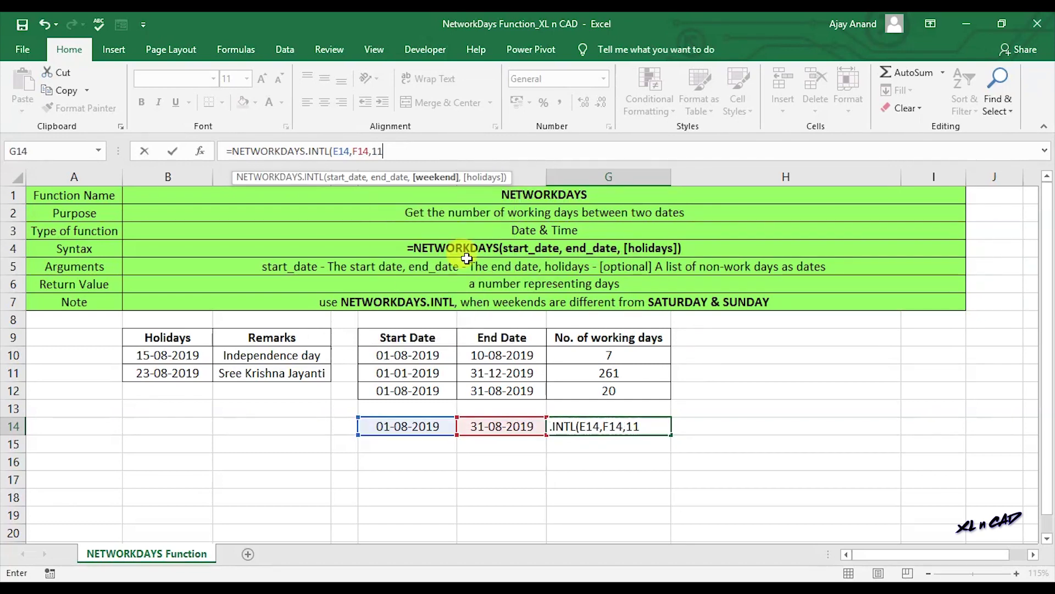
# Add the holiday list B10:B11 as the last argument and complete the G14 formula as =NETWORKDAYS.INTL(E14,F14,11,B10:B11).
pyautogui.write(',')
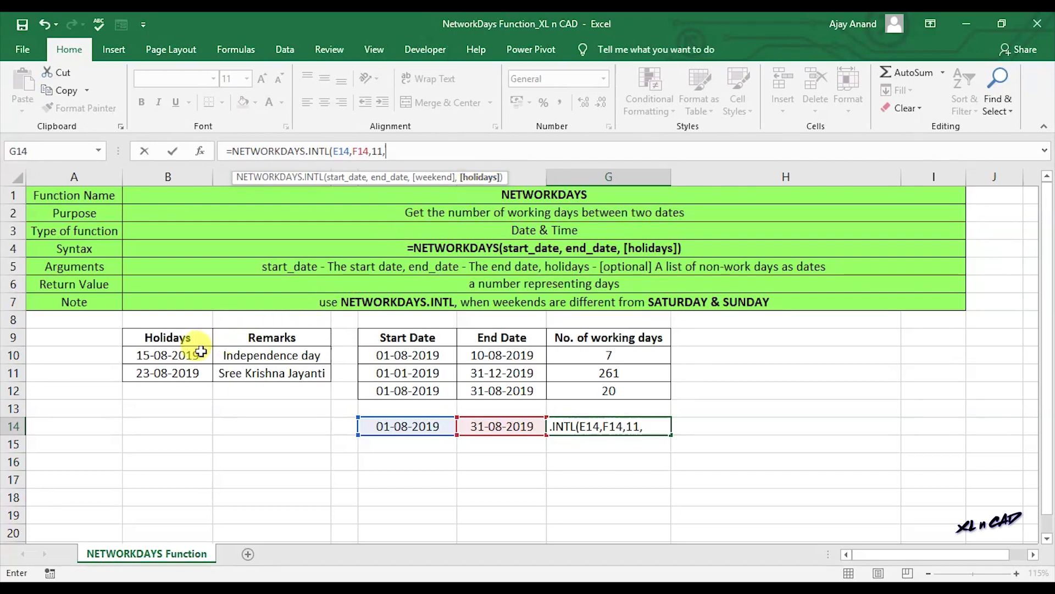
pyautogui.moveTo(202, 352); pyautogui.dragTo(203, 368)
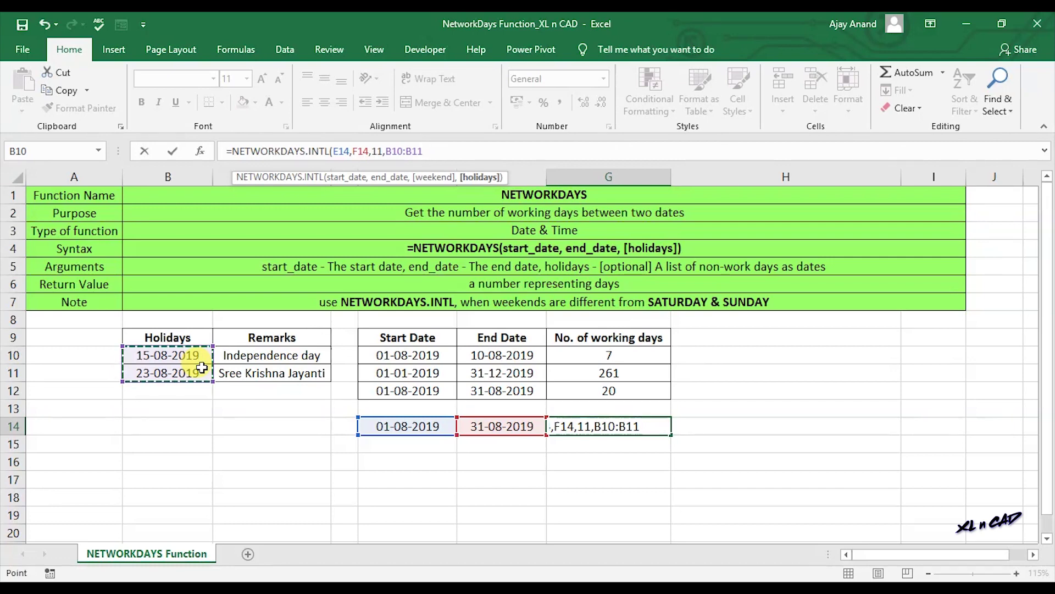
pyautogui.press('Return')
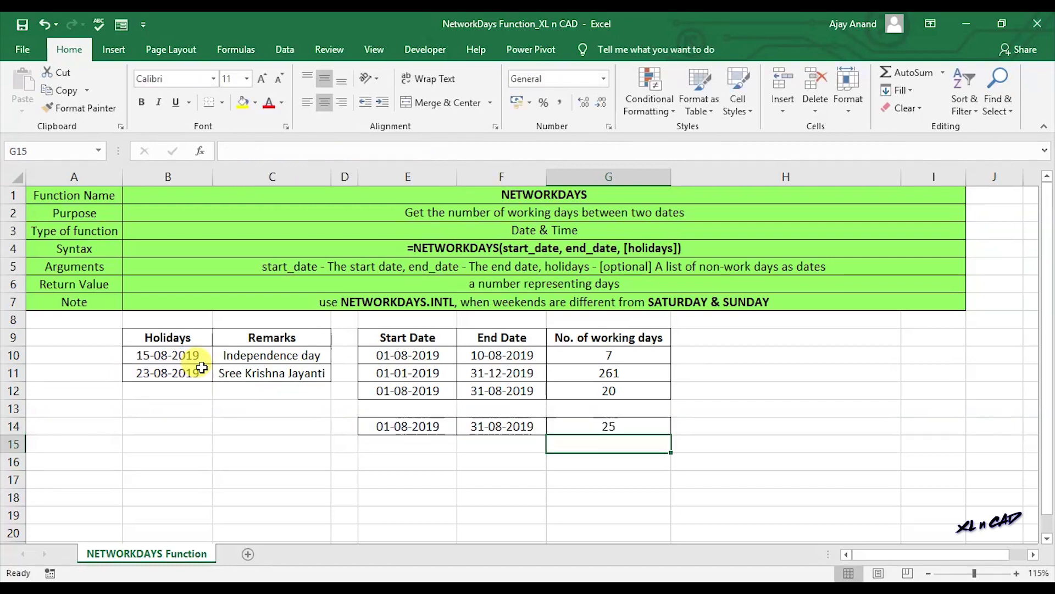
pyautogui.click(608, 426)
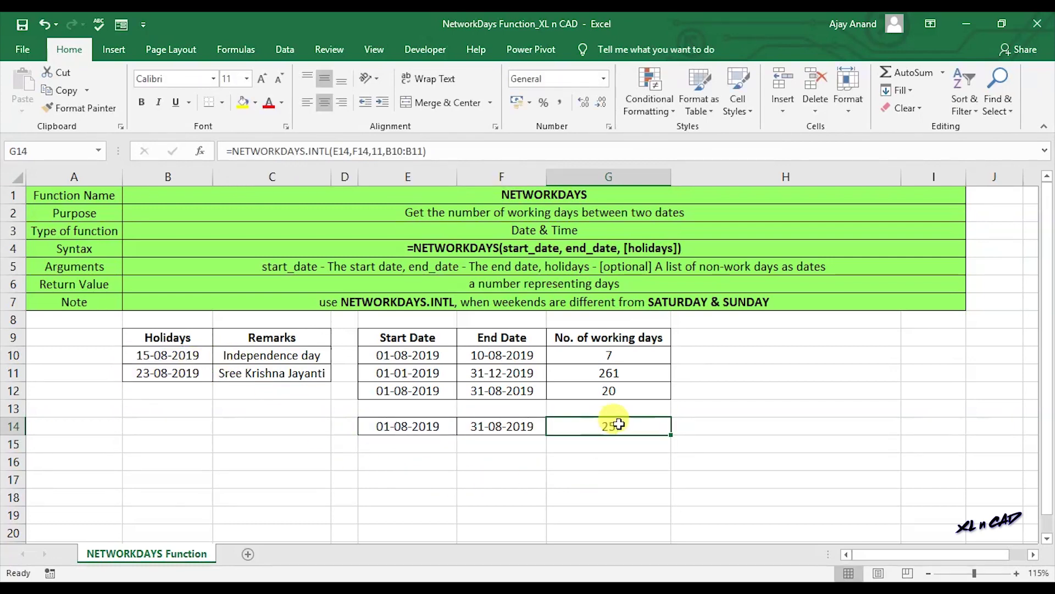